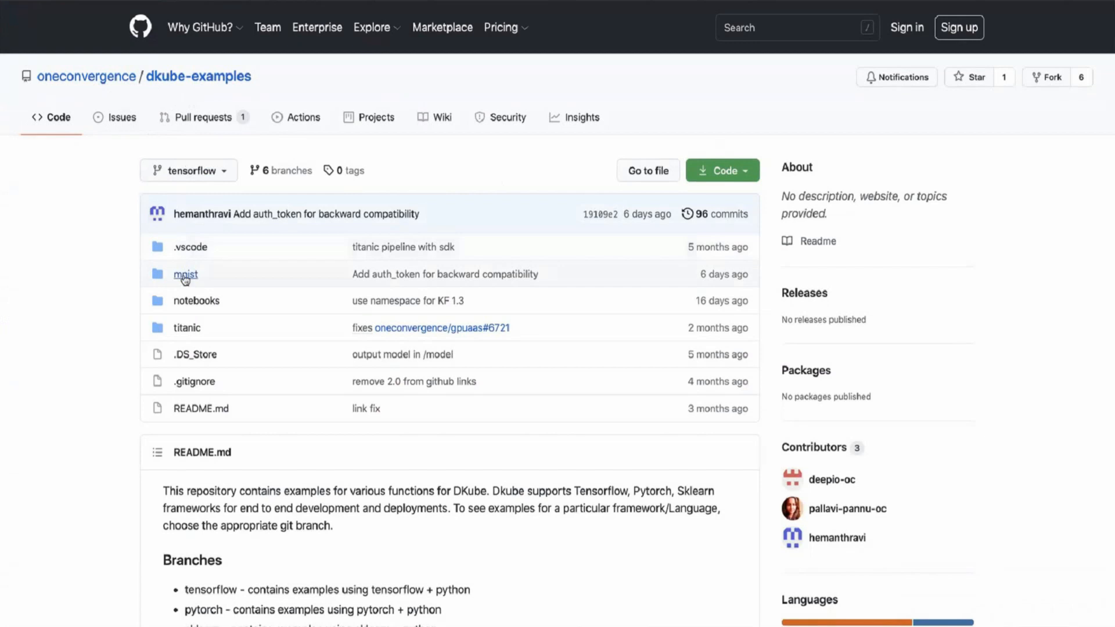
- Copy the code repo Git URL from the mnist example's README in GitHub
{"action": "left_click", "coordinate": [185, 275]}
{"action": "scroll", "coordinate": [186, 281], "scroll_direction": "down", "scroll_amount": 7}
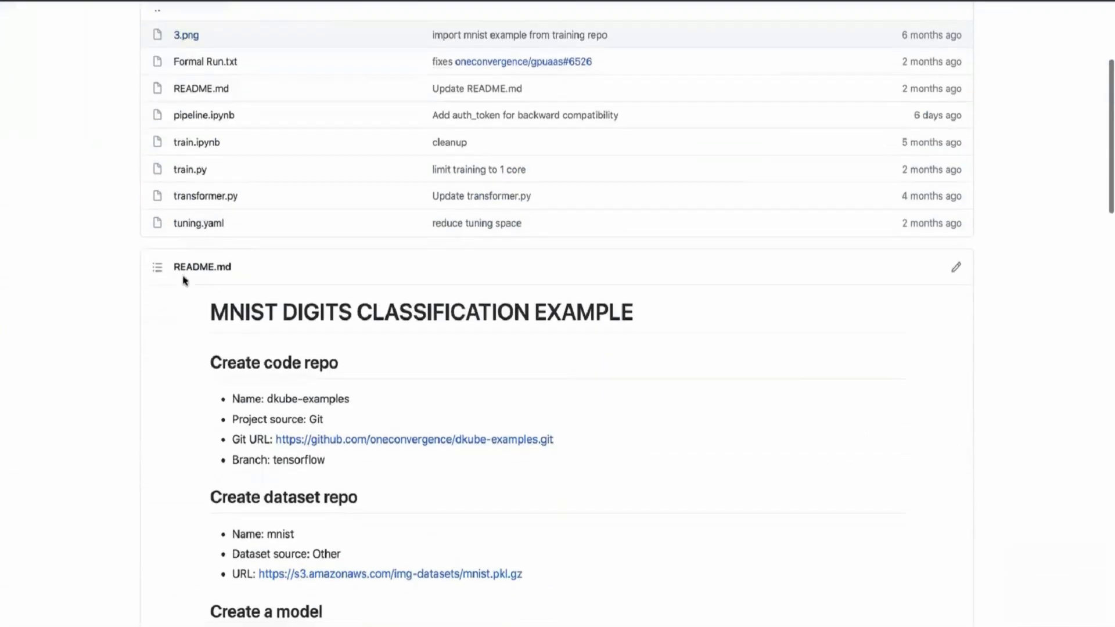
{"action": "scroll", "coordinate": [183, 280], "scroll_direction": "down", "scroll_amount": 1}
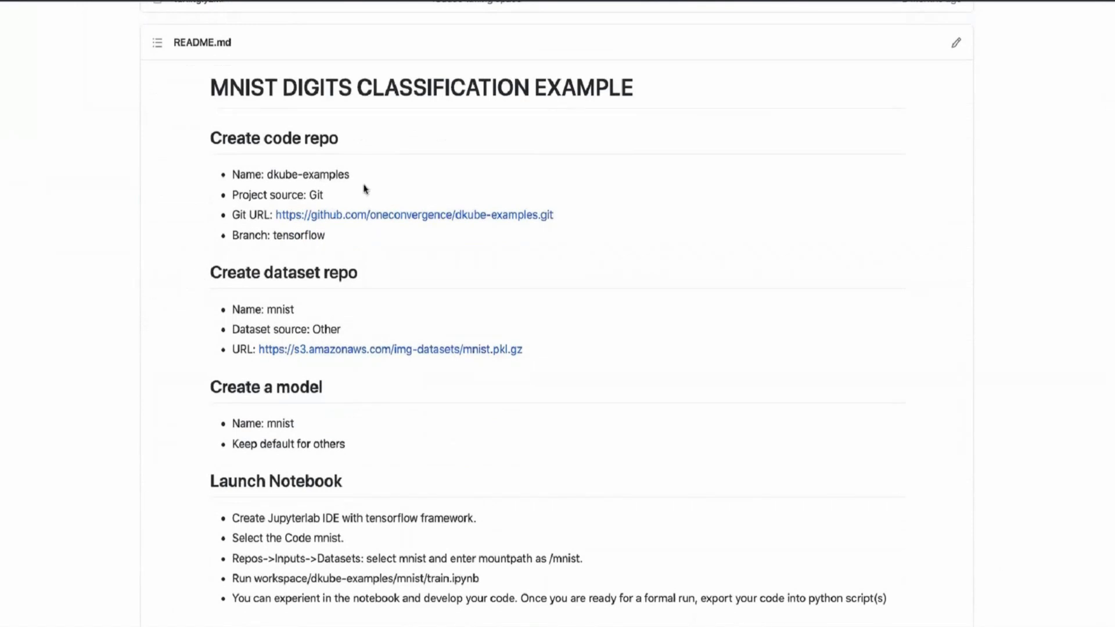
{"action": "left_click_drag", "start_coordinate": [556, 215], "coordinate": [276, 218]}
{"action": "key", "text": "ctrl+c"}
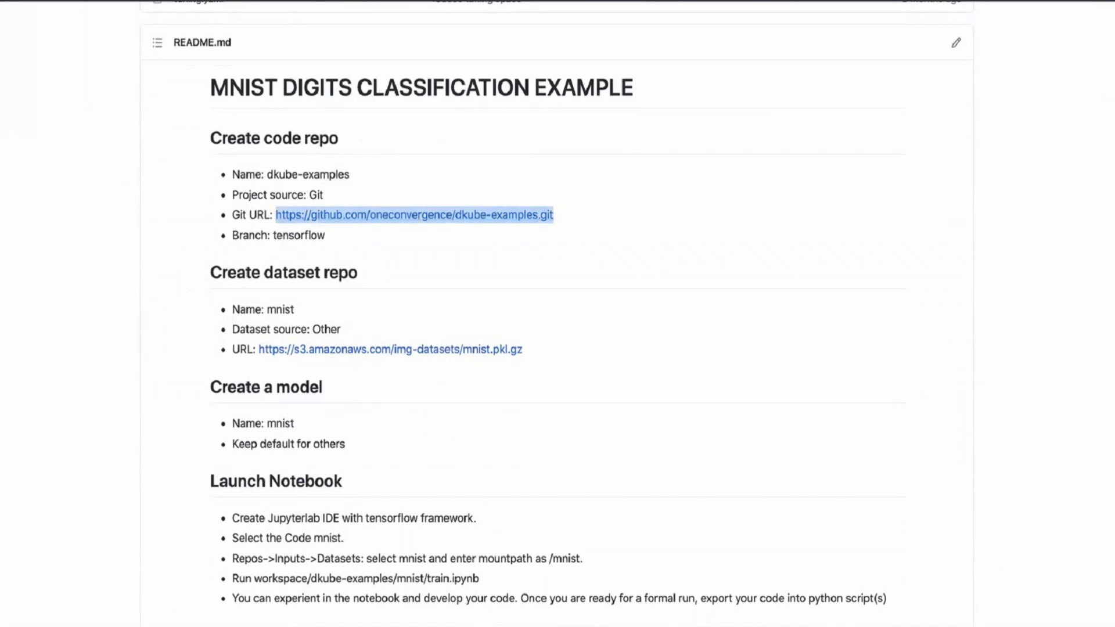
{"action": "left_click", "coordinate": [240, 1]}
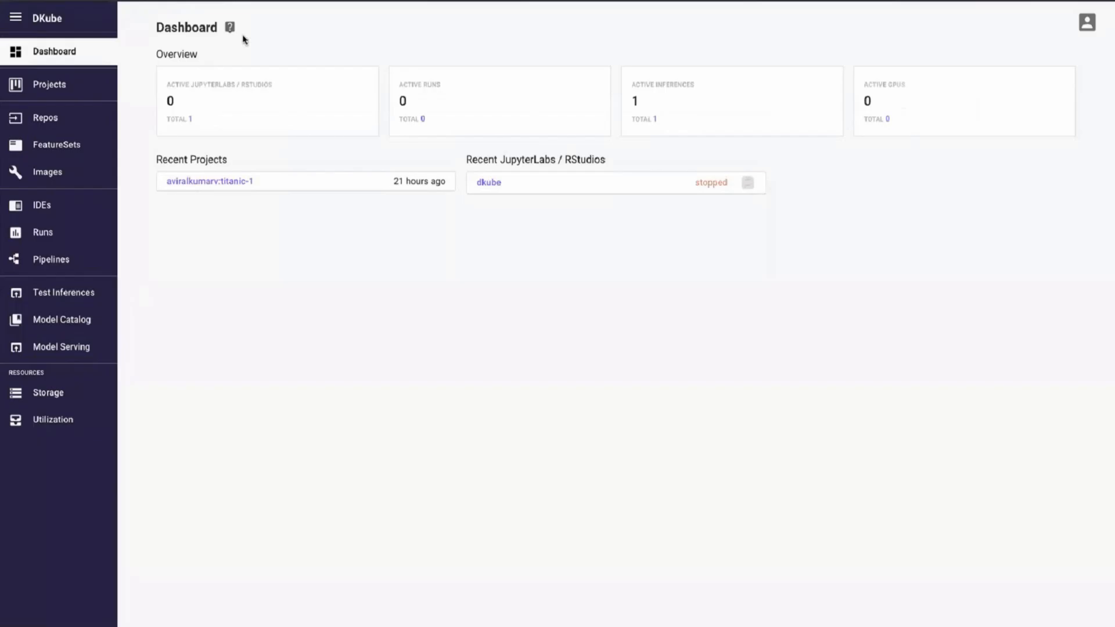
- Go to DKube Repos and start adding a code repo from the empty Code list
{"action": "left_click", "coordinate": [91, 127]}
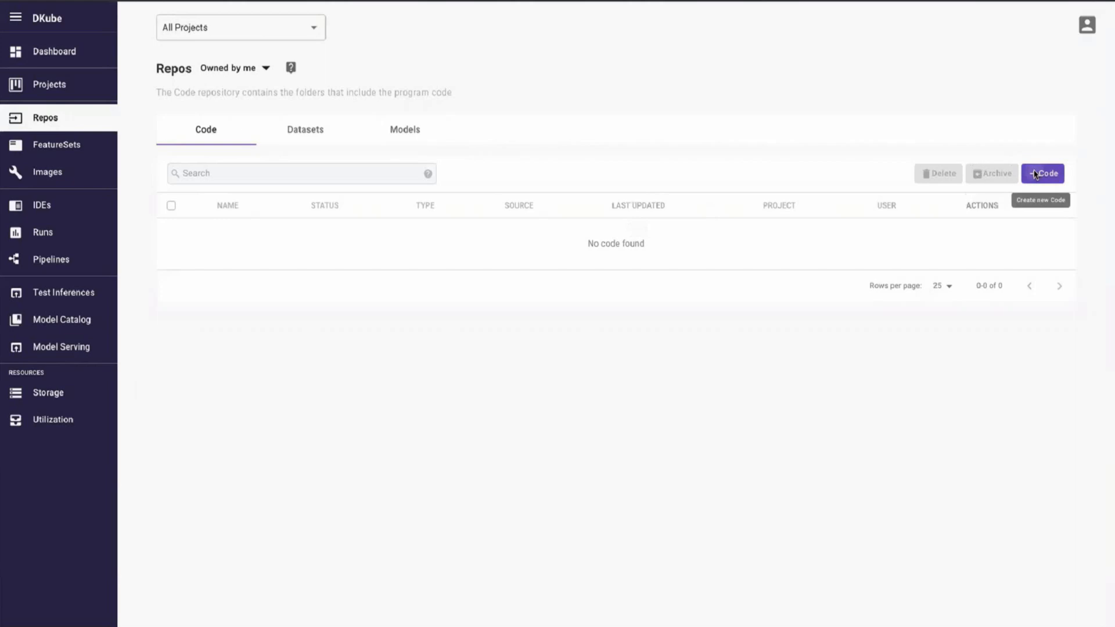
{"action": "left_click", "coordinate": [1040, 174]}
- Add a code repo named dkube-examples with the pasted dkube-examples Git URL
{"action": "left_click", "coordinate": [420, 204]}
{"action": "type", "text": "dku"}
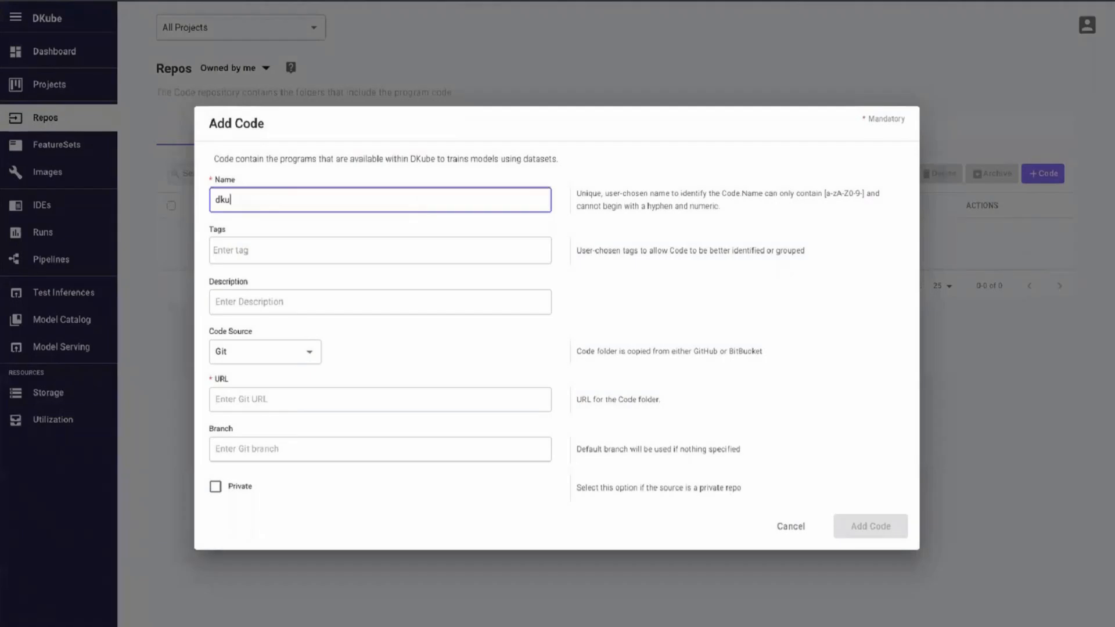
{"action": "type", "text": "be-examples"}
{"action": "left_click", "coordinate": [340, 393]}
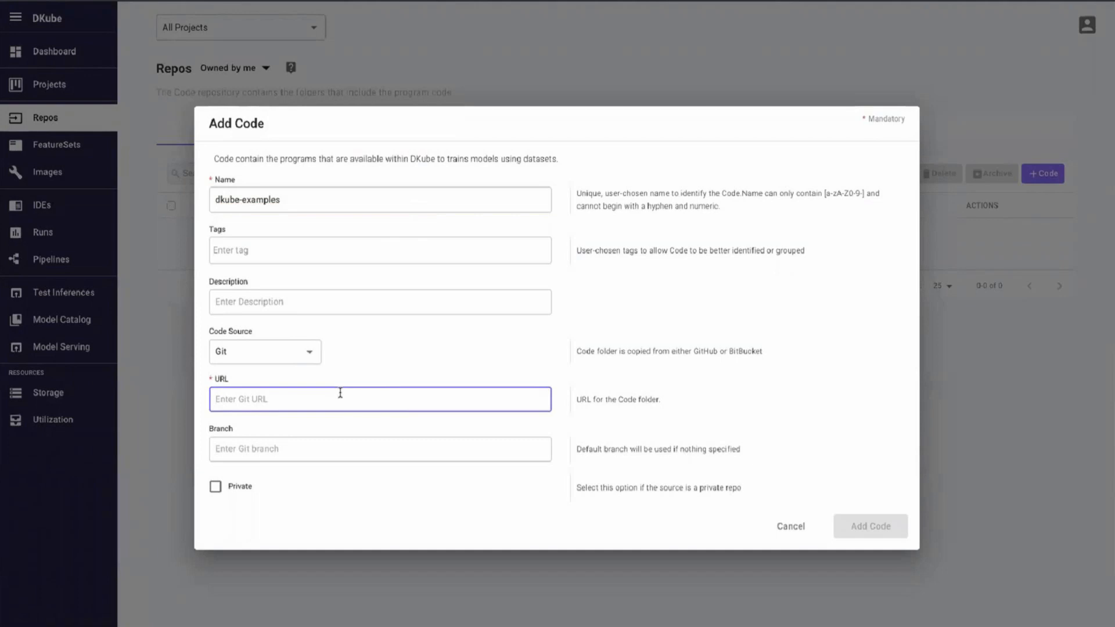
{"action": "key", "text": "ctrl+v"}
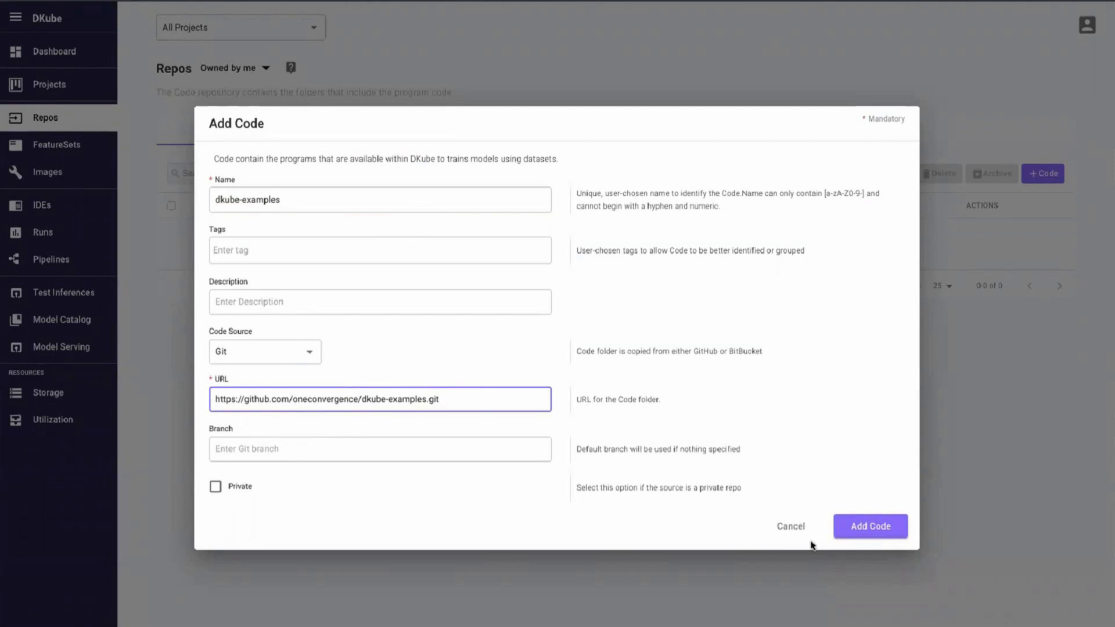
{"action": "left_click", "coordinate": [859, 533]}
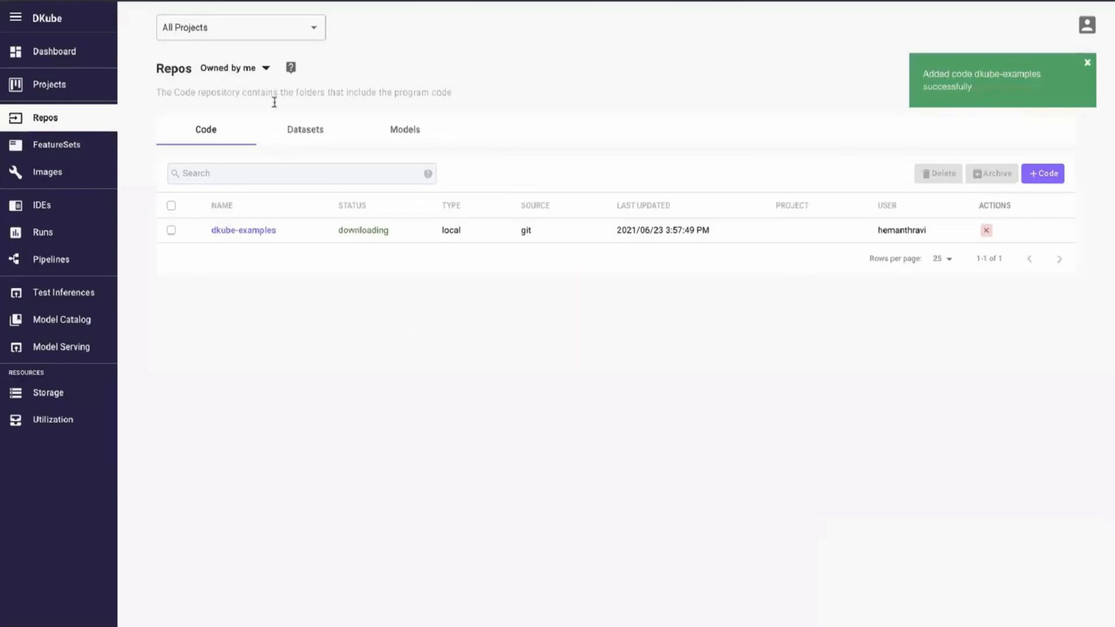
- Copy the mnist.pkl.gz dataset URL from the GitHub README and start adding a dataset
{"action": "left_click", "coordinate": [302, 133]}
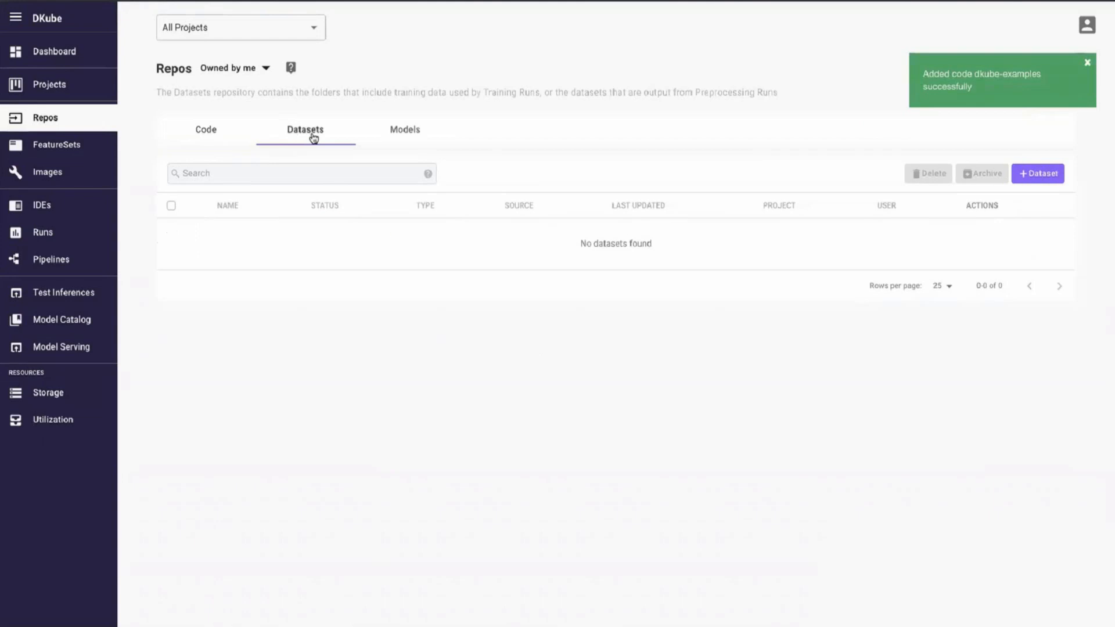
{"action": "left_click", "coordinate": [158, 1]}
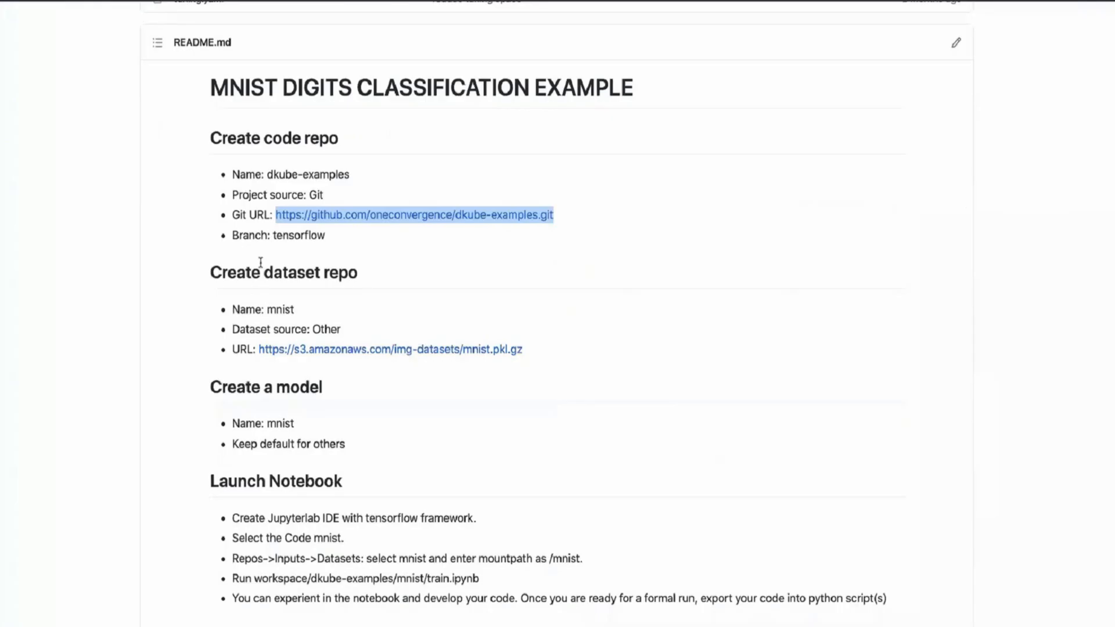
{"action": "left_click_drag", "start_coordinate": [521, 352], "coordinate": [260, 353]}
{"action": "key", "text": "ctrl+c"}
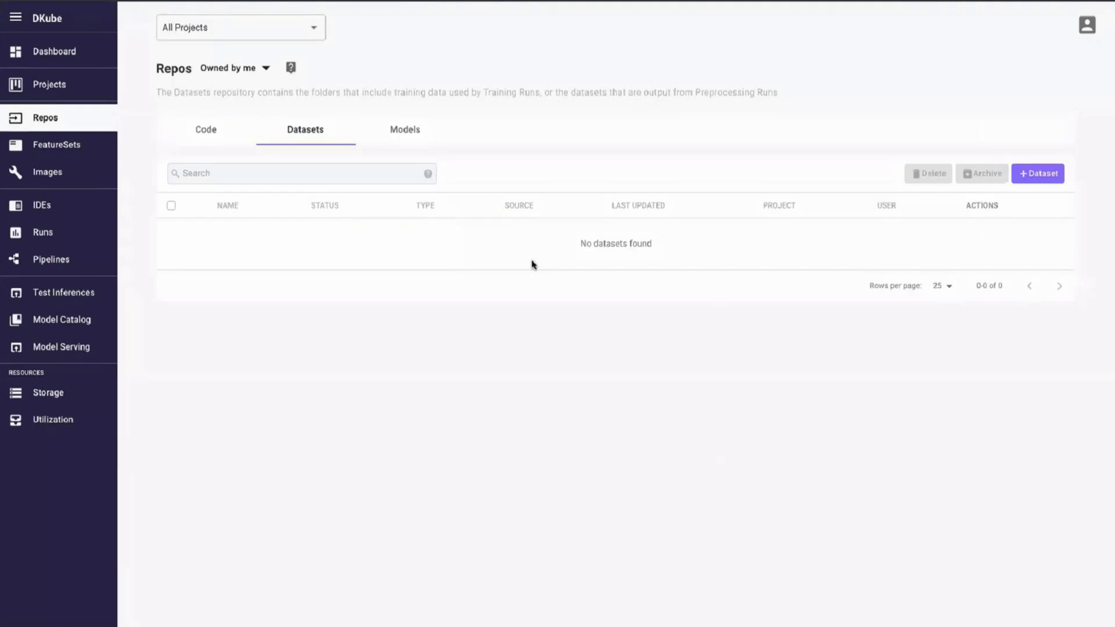
{"action": "left_click", "coordinate": [1023, 181]}
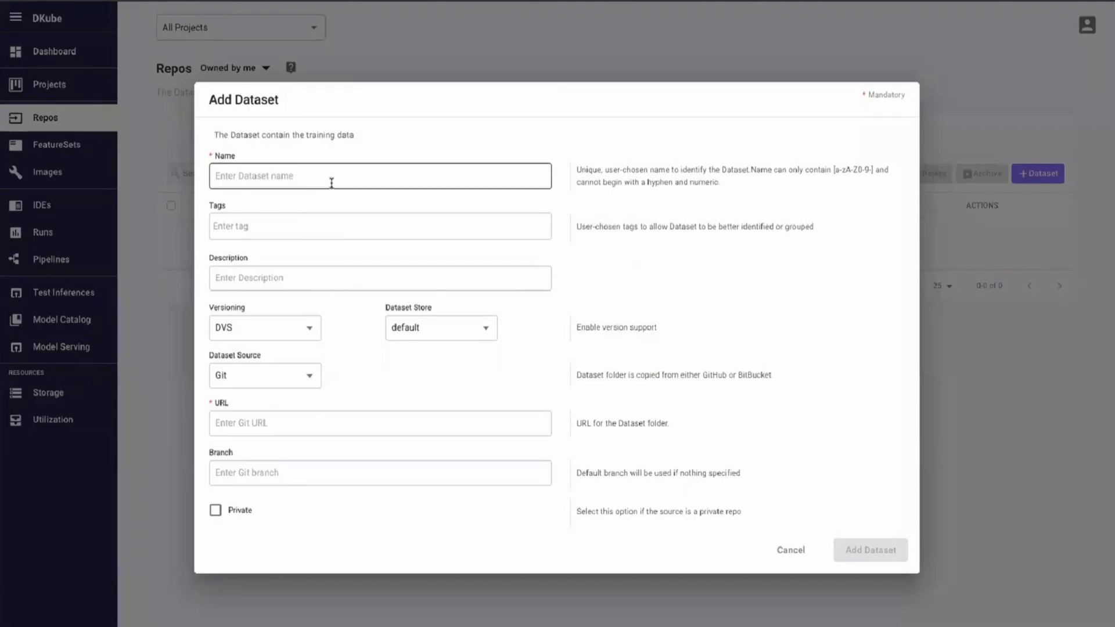
- Name the new dataset mnist, keep DVS versioning, and review the source options
{"action": "left_click", "coordinate": [331, 183]}
{"action": "type", "text": "mnist"}
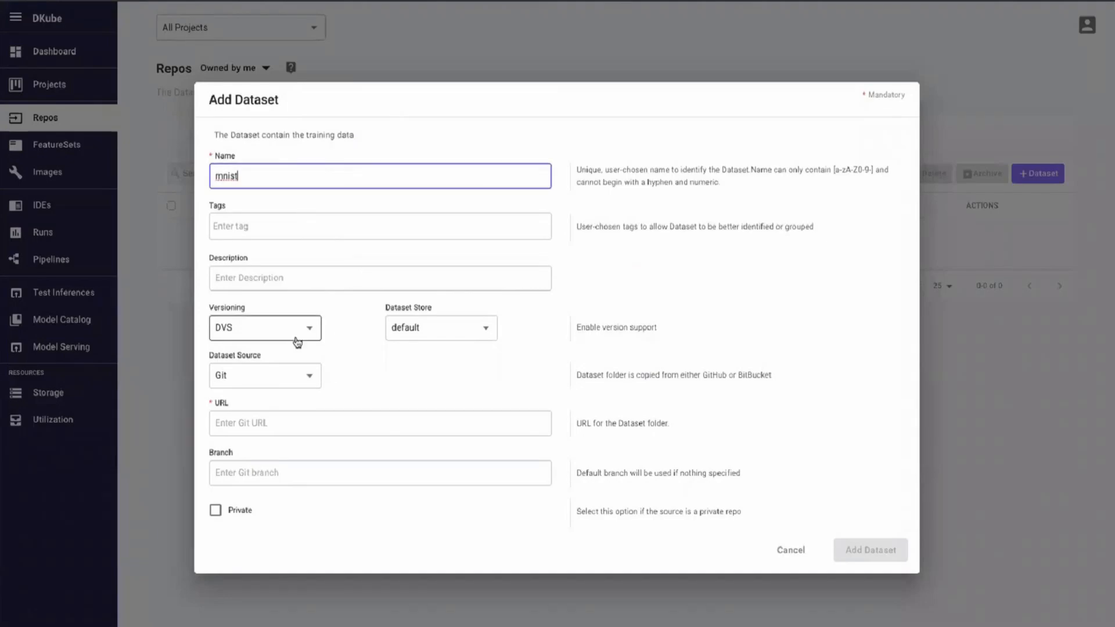
{"action": "left_click", "coordinate": [255, 333]}
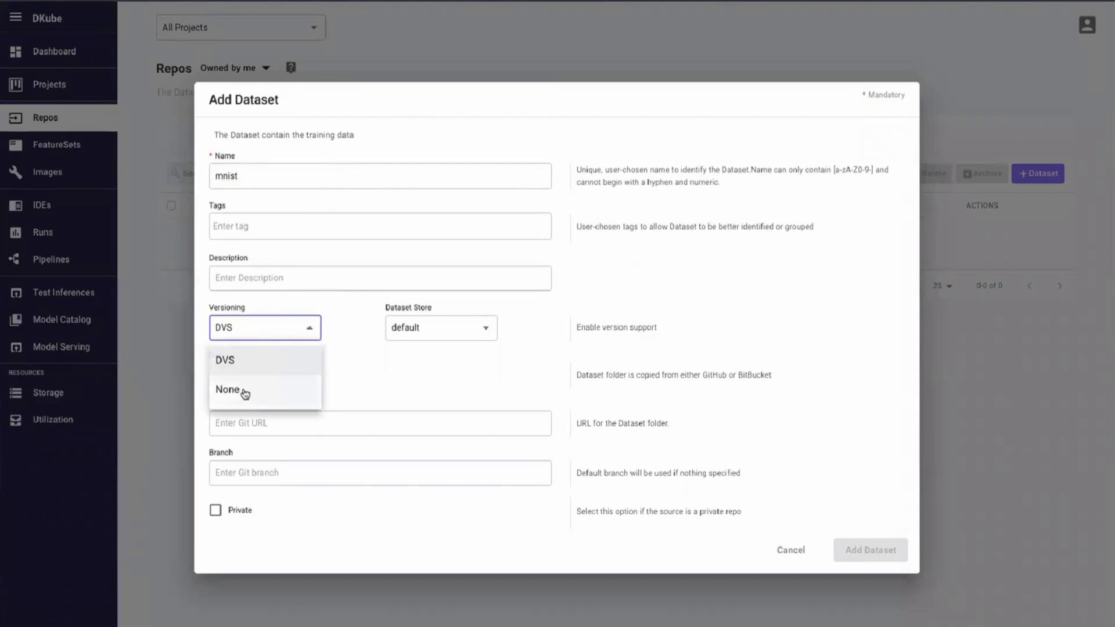
{"action": "left_click", "coordinate": [167, 398]}
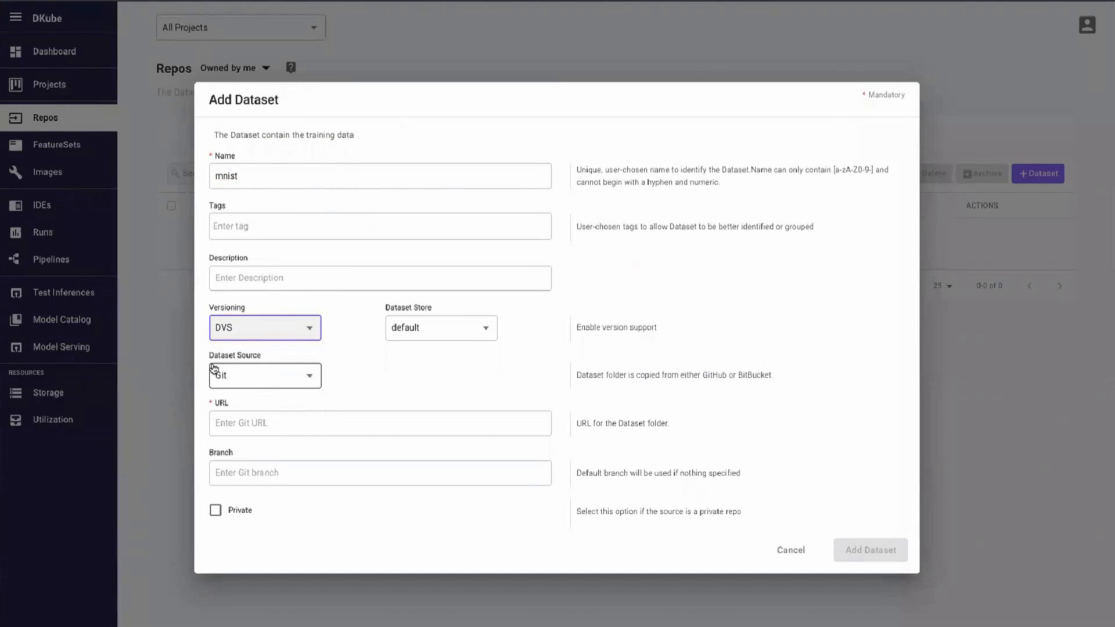
{"action": "left_click", "coordinate": [256, 384]}
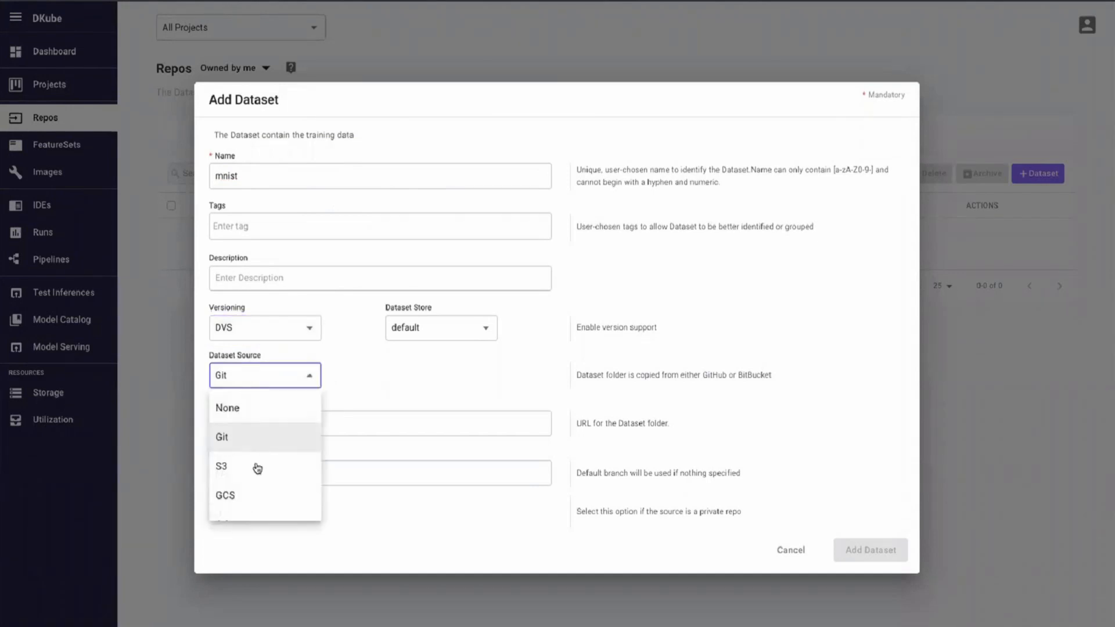
{"action": "scroll", "coordinate": [253, 465], "scroll_direction": "down", "scroll_amount": 1}
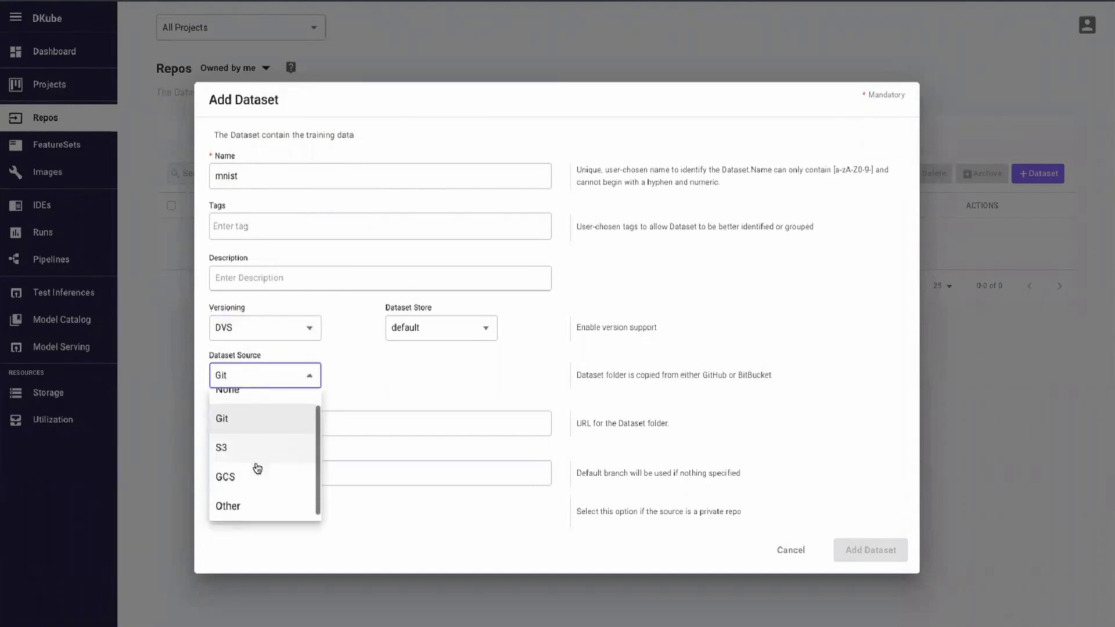
{"action": "left_click", "coordinate": [368, 401]}
- Try the dataset with versioning off, leaving the source on NFS
{"action": "left_click", "coordinate": [302, 333]}
{"action": "left_click", "coordinate": [285, 397]}
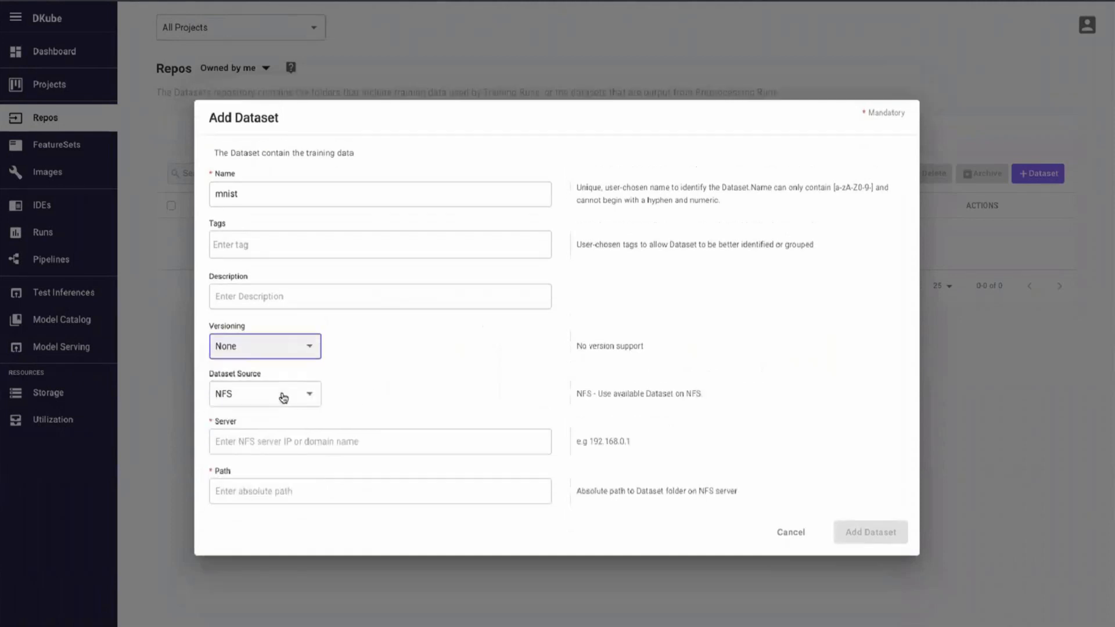
{"action": "left_click", "coordinate": [283, 394]}
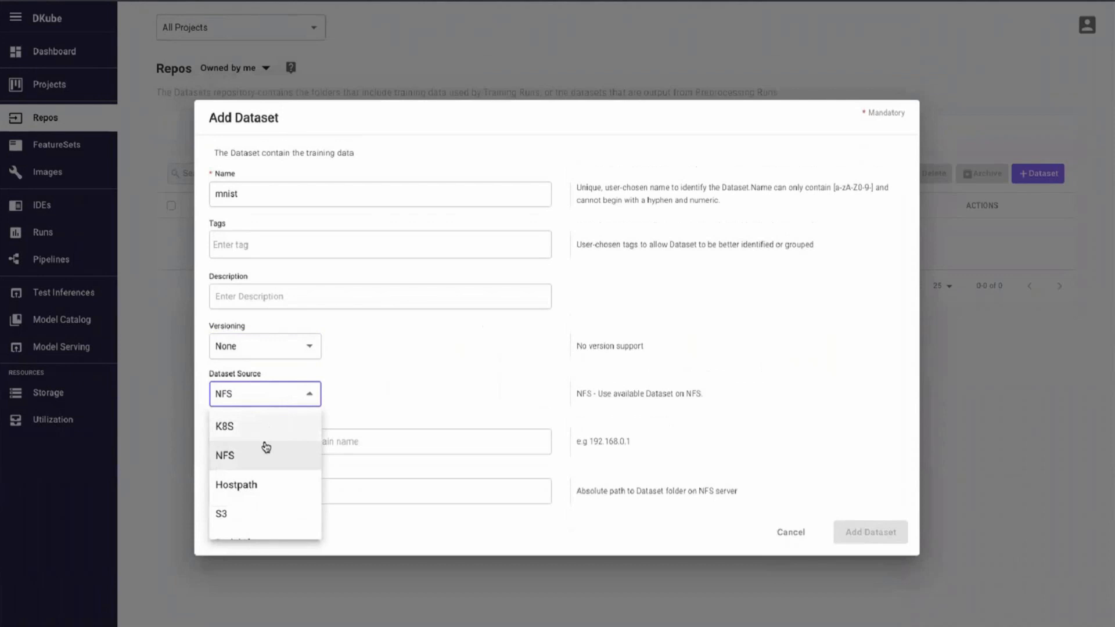
{"action": "scroll", "coordinate": [265, 491], "scroll_direction": "down", "scroll_amount": 1}
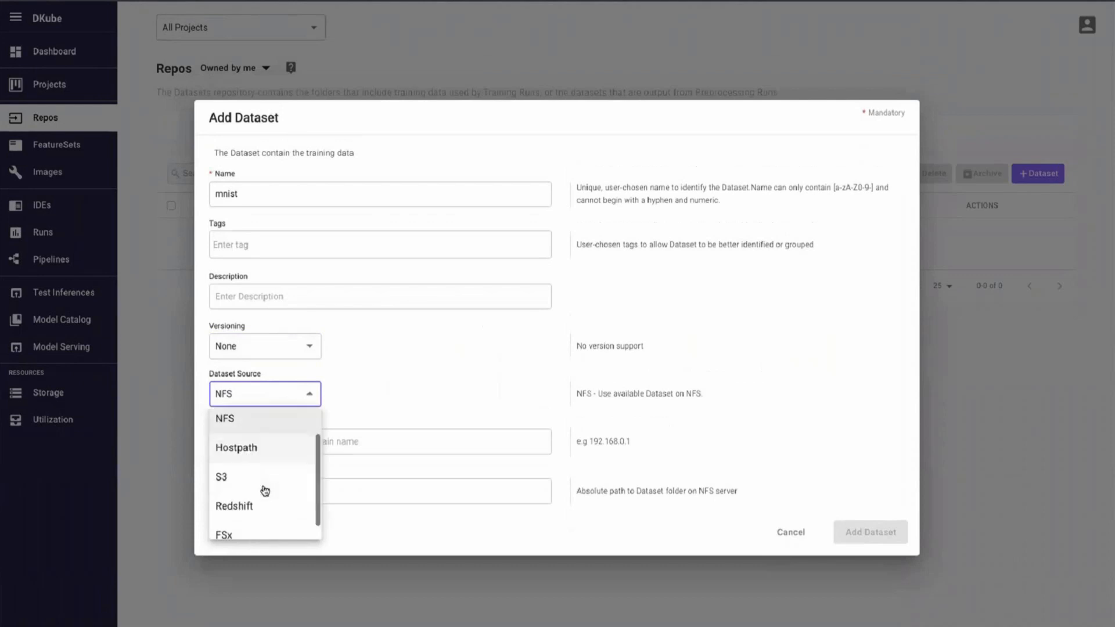
{"action": "left_click", "coordinate": [382, 365]}
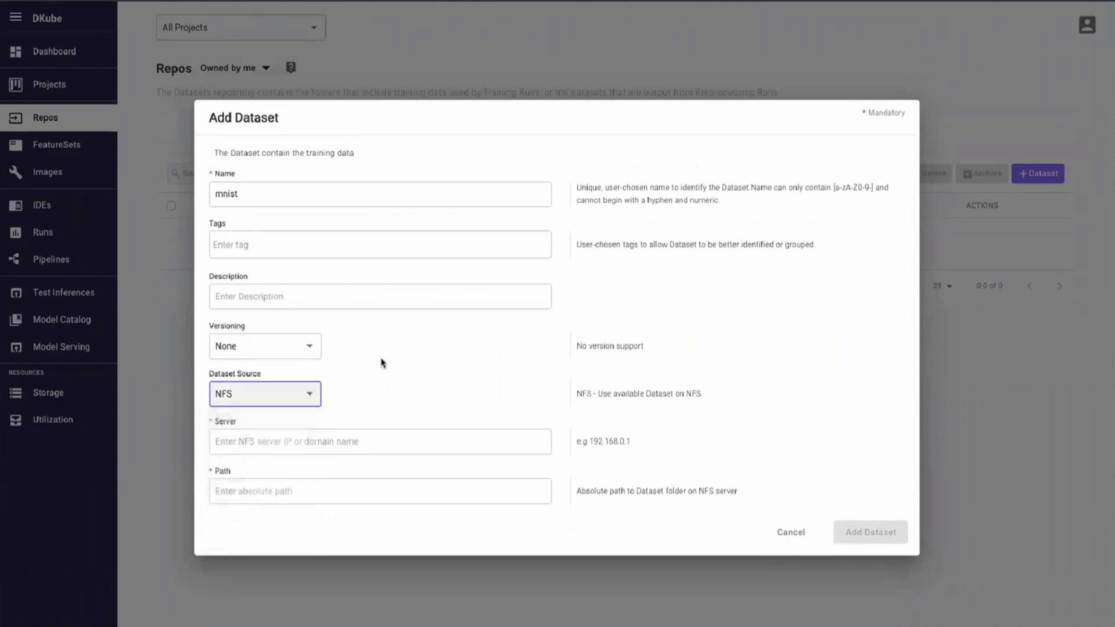
- Turn DVS versioning back on and set Dataset Source to Other
{"action": "left_click", "coordinate": [314, 347]}
{"action": "left_click", "coordinate": [281, 381]}
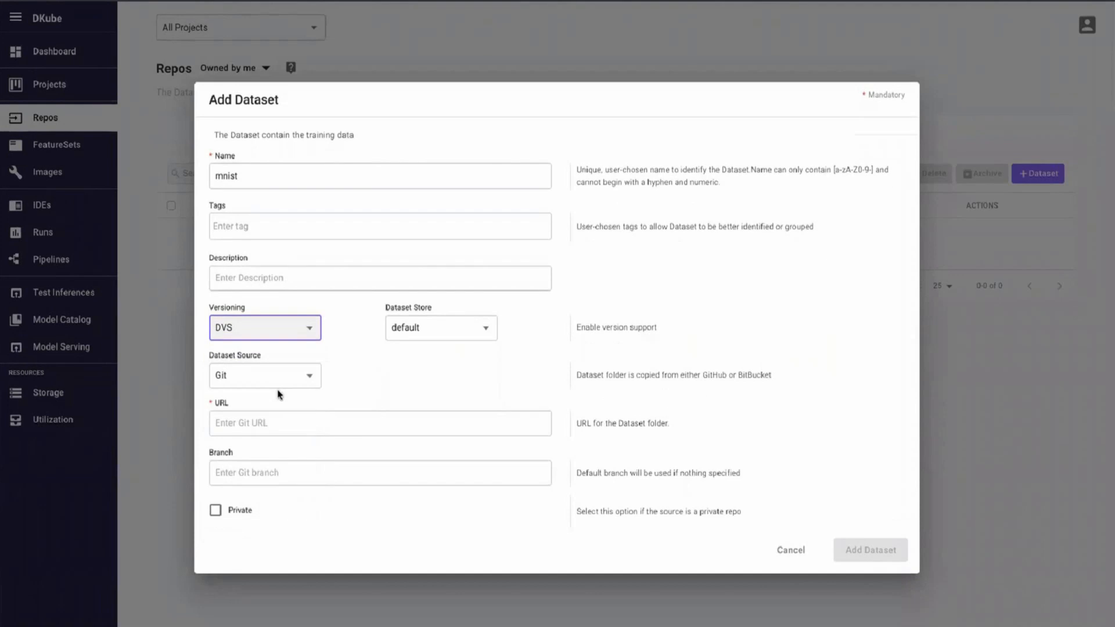
{"action": "left_click", "coordinate": [284, 382]}
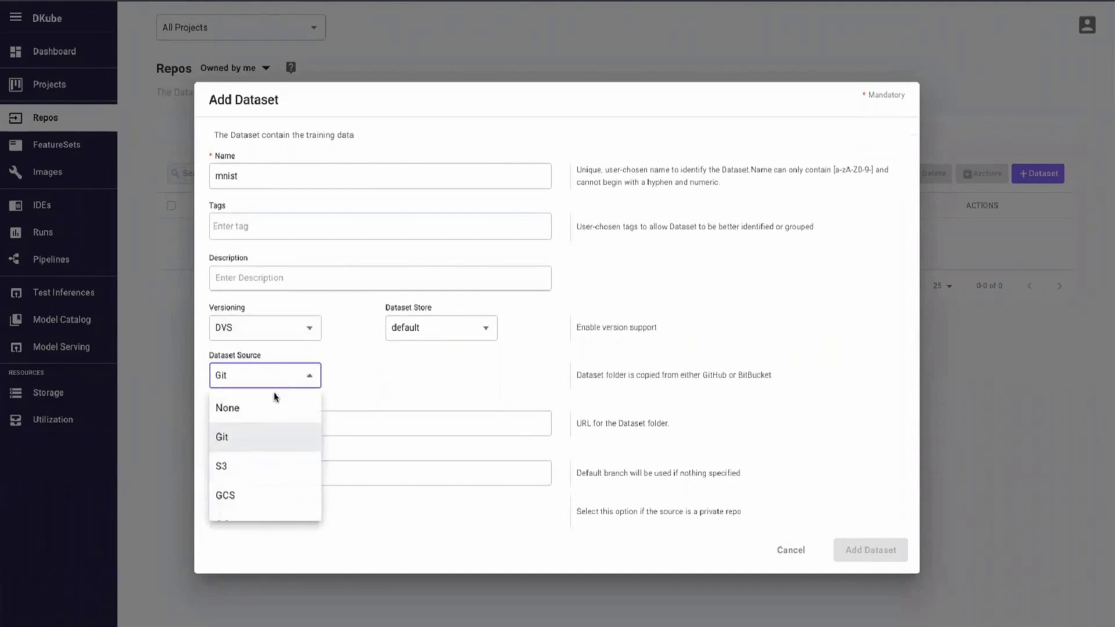
{"action": "scroll", "coordinate": [254, 441], "scroll_direction": "down", "scroll_amount": 1}
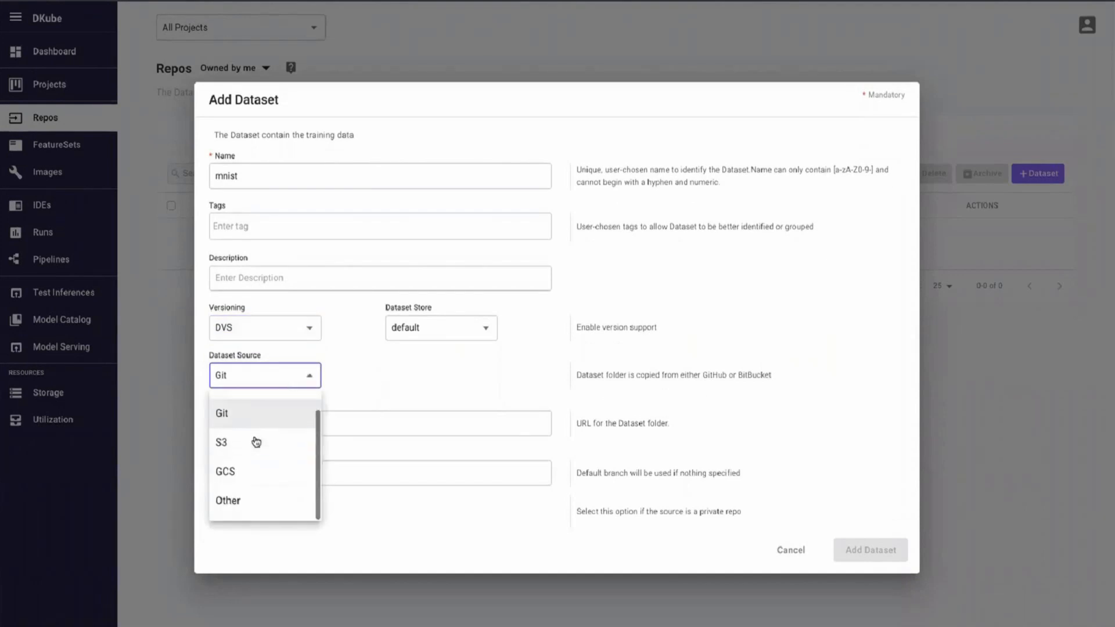
{"action": "left_click", "coordinate": [242, 499]}
{"action": "left_click", "coordinate": [251, 410]}
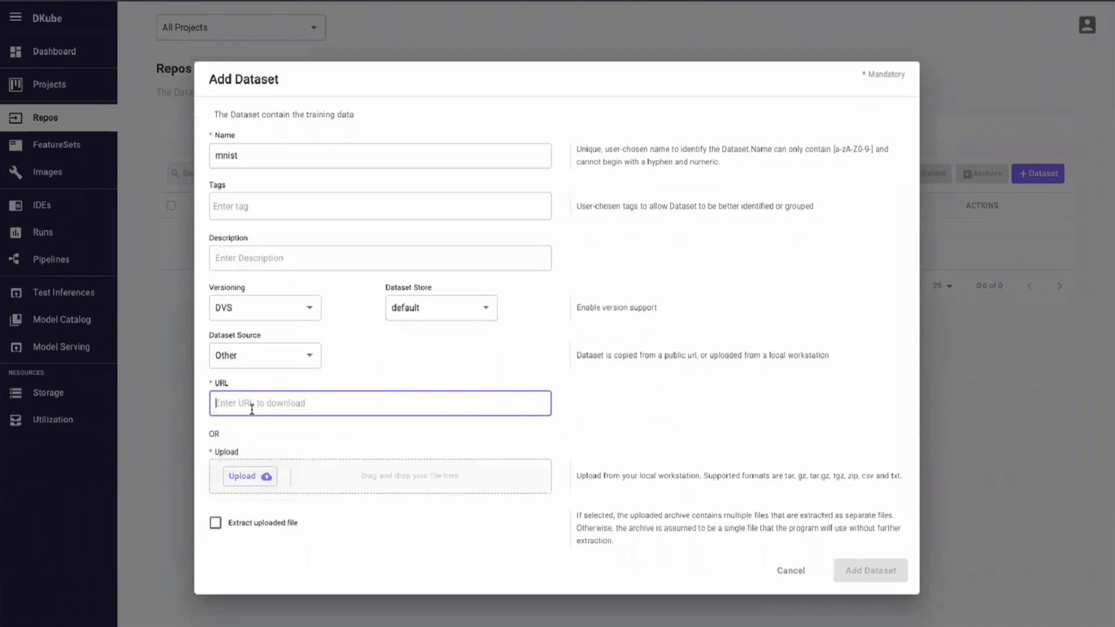
- Paste the mnist.pkl.gz S3 URL and add the mnist dataset
{"action": "key", "text": "ctrl+v"}
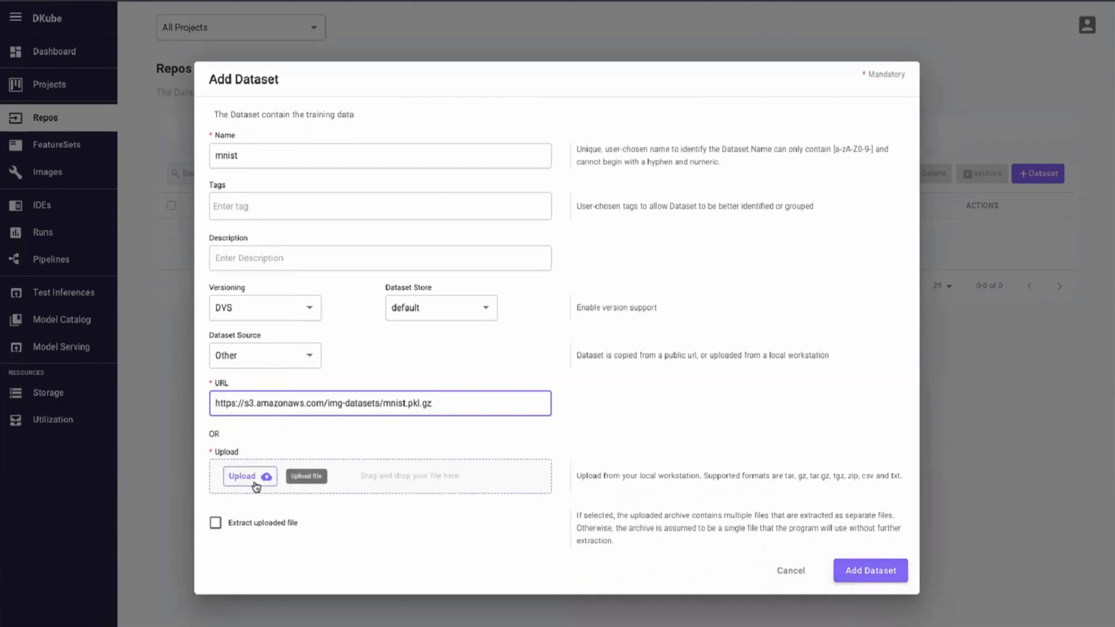
{"action": "left_click", "coordinate": [872, 571]}
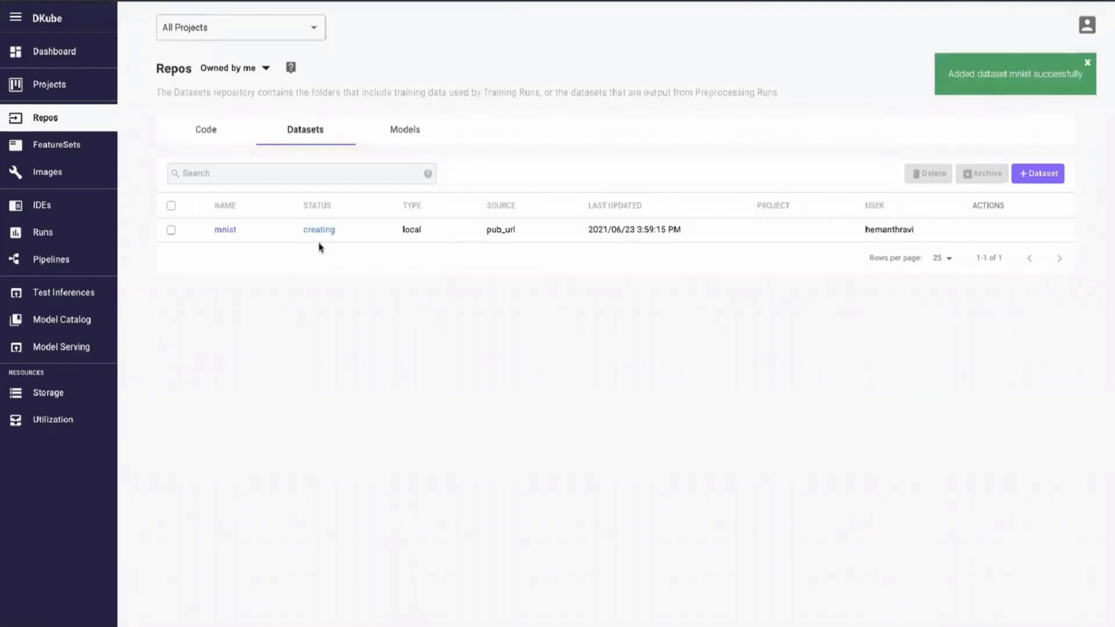
- Add a model named mnist with Model Source left as None
{"action": "left_click", "coordinate": [229, 140]}
{"action": "left_click", "coordinate": [282, 137]}
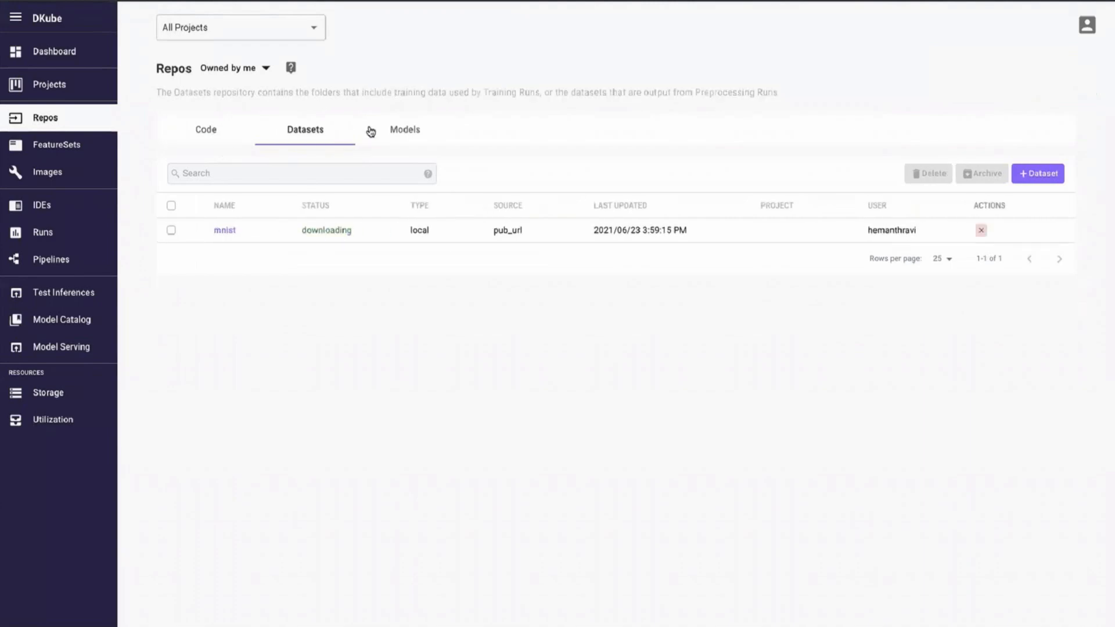
{"action": "left_click", "coordinate": [423, 135]}
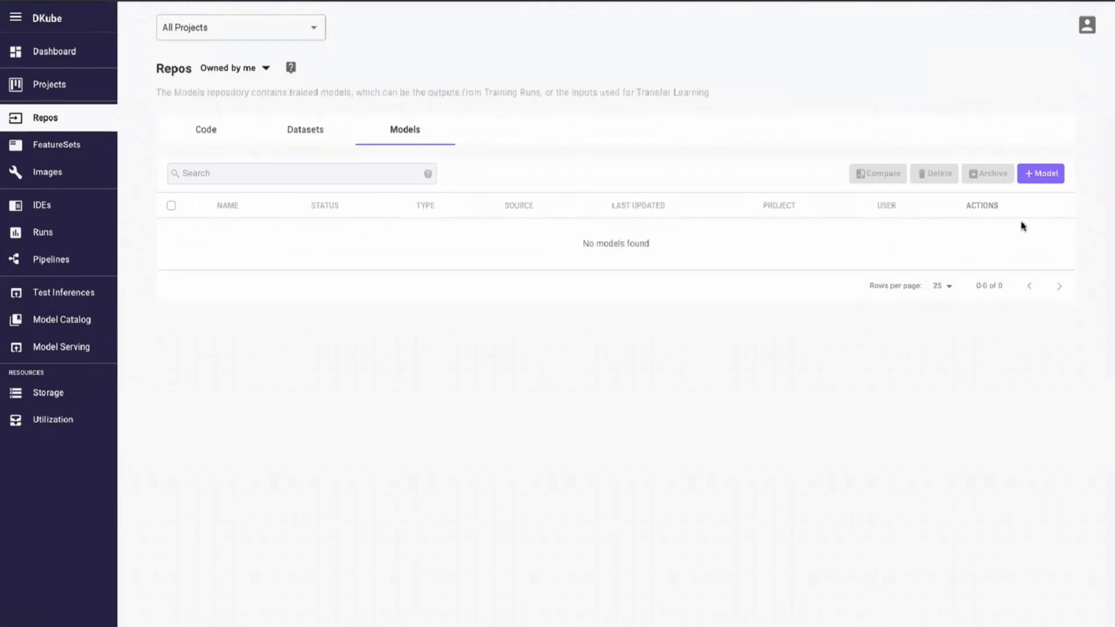
{"action": "left_click", "coordinate": [1049, 176]}
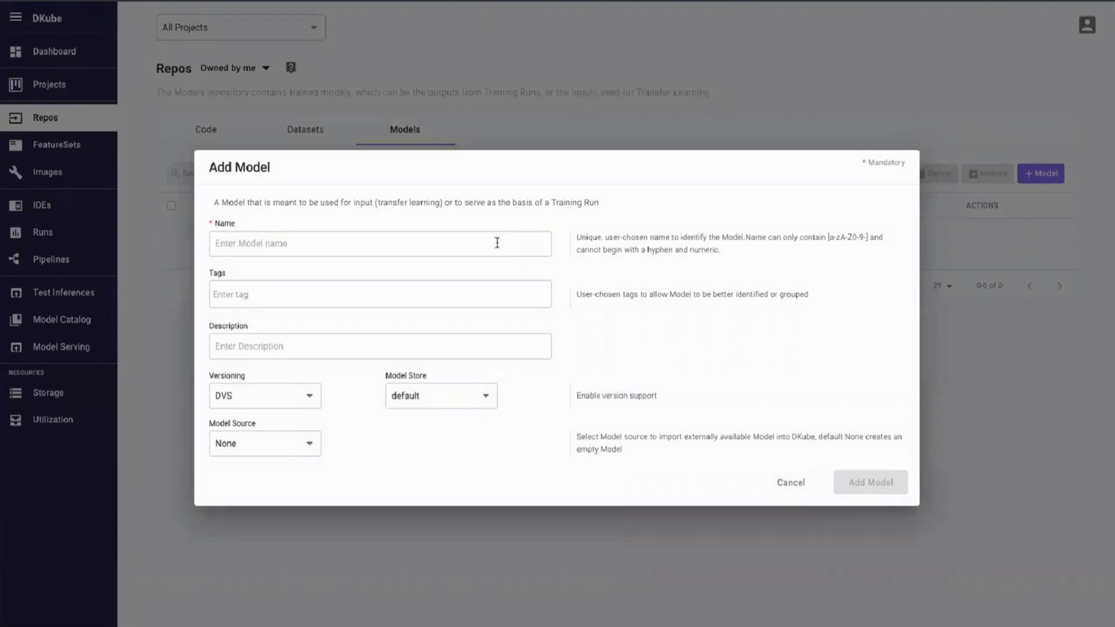
{"action": "type", "text": "mnist"}
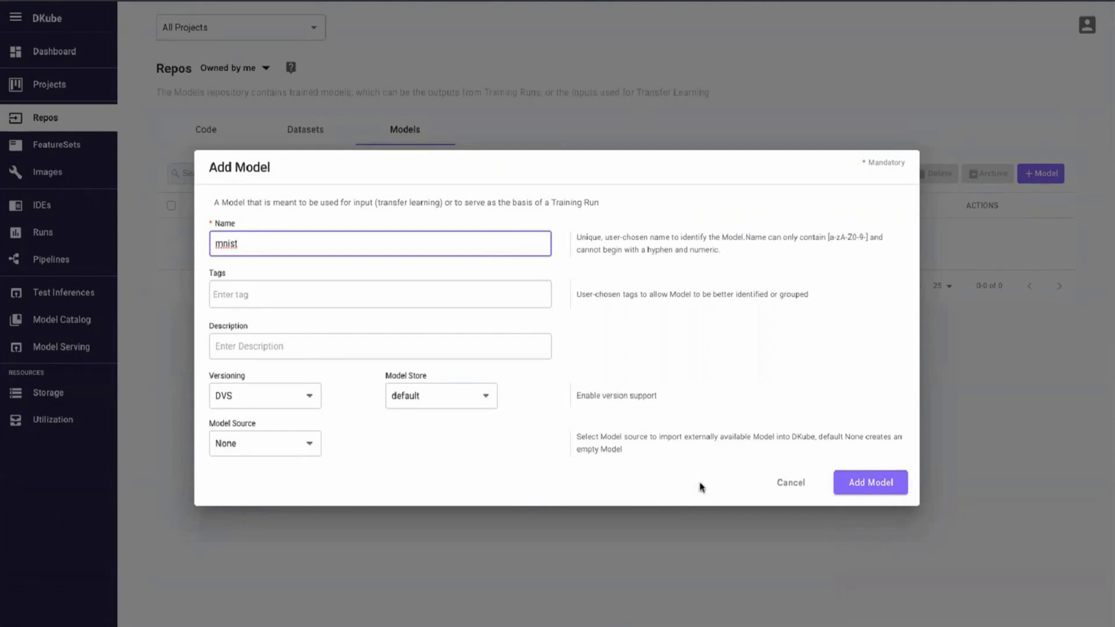
{"action": "left_click", "coordinate": [848, 484]}
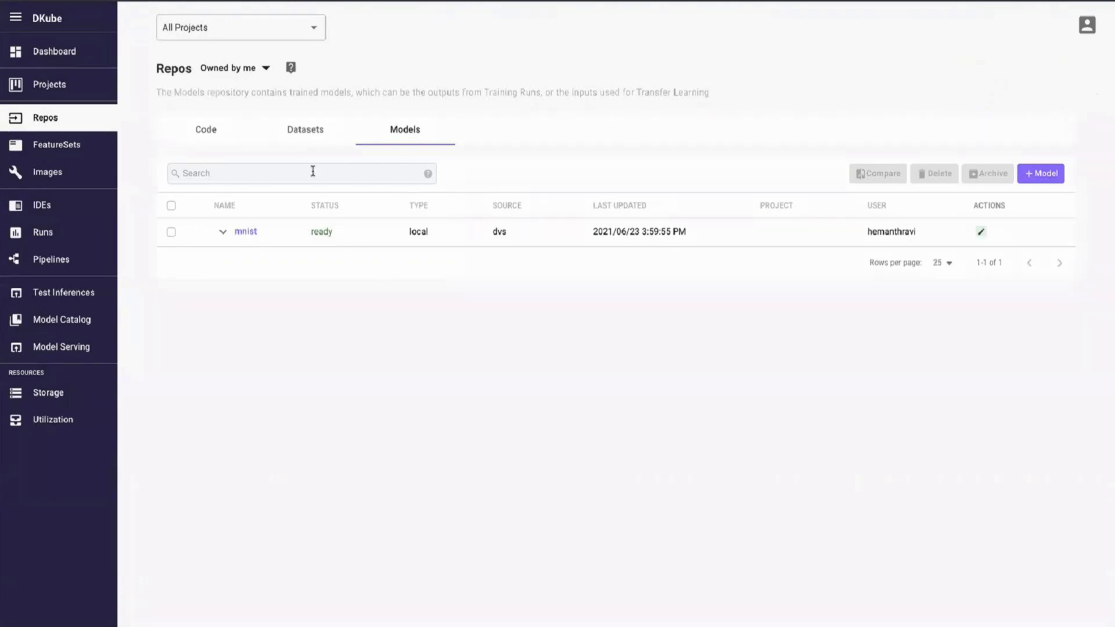
- Check that the mnist dataset and dkube-examples code repo both show ready
{"action": "left_click", "coordinate": [302, 137]}
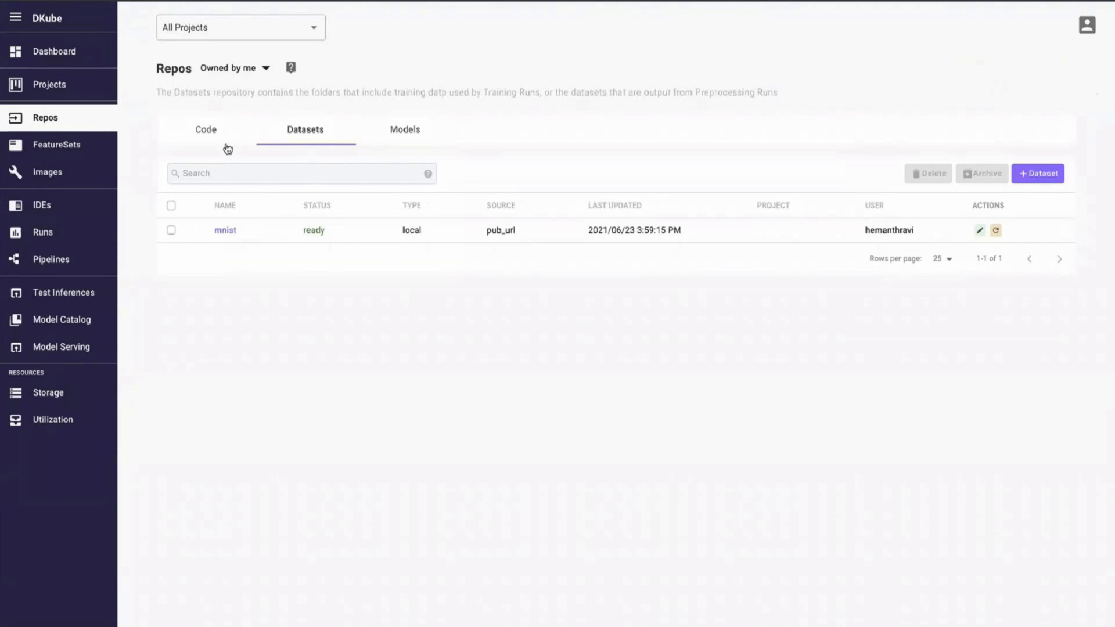
{"action": "left_click", "coordinate": [209, 134]}
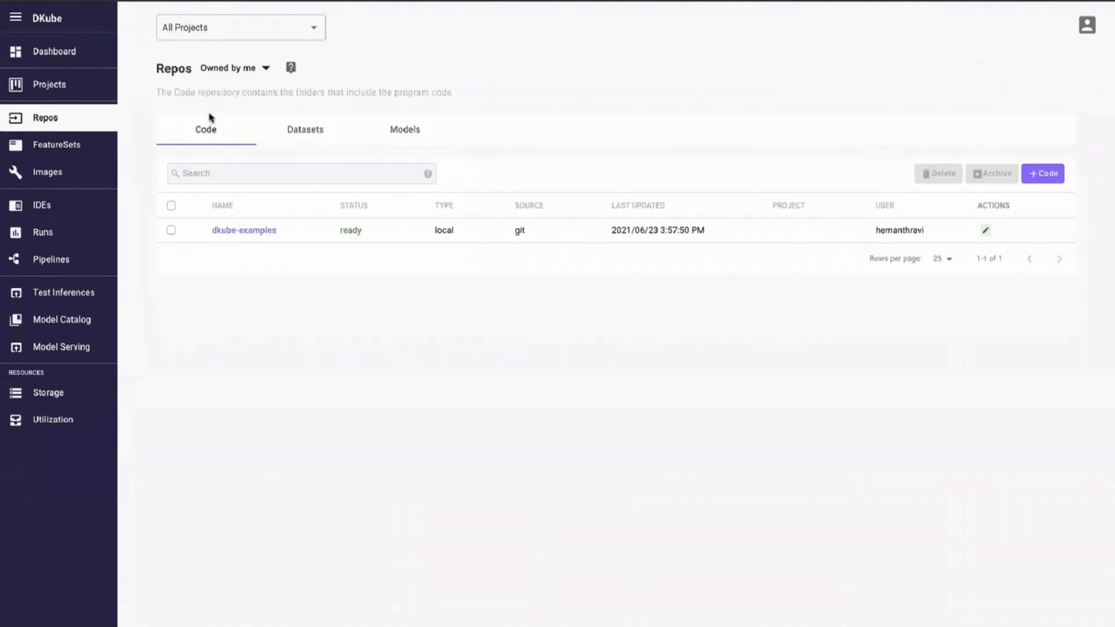